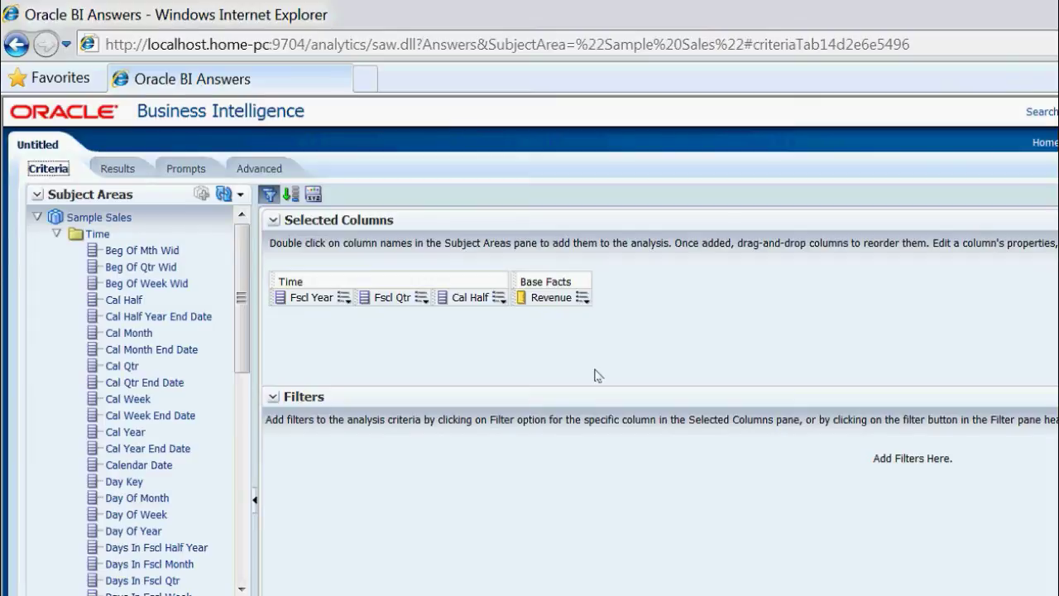
Step: Add a Fscl Year filter equal to 2016 and preview the results
click(117, 168)
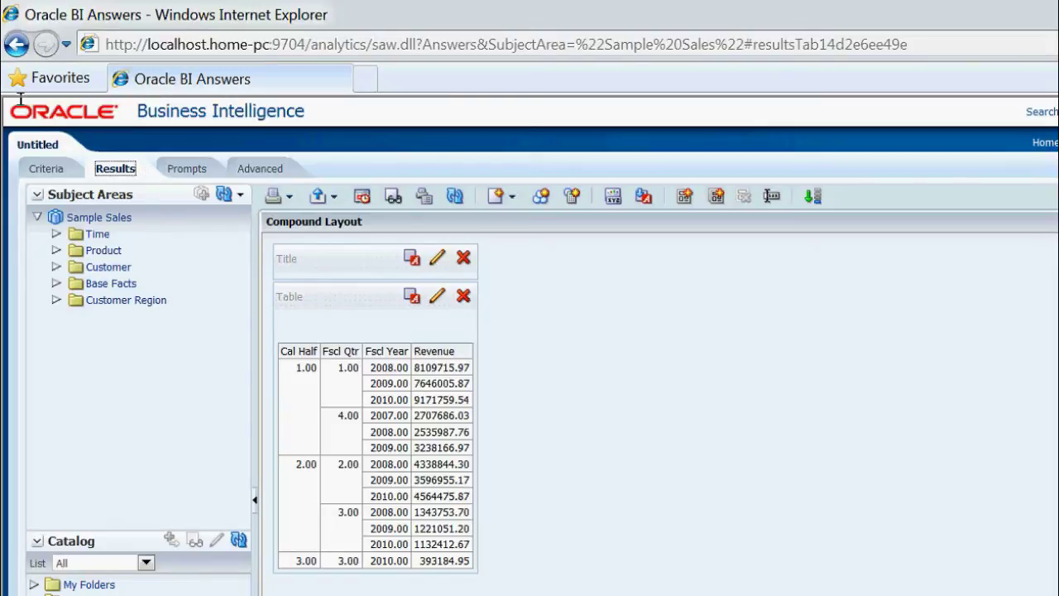
click(46, 168)
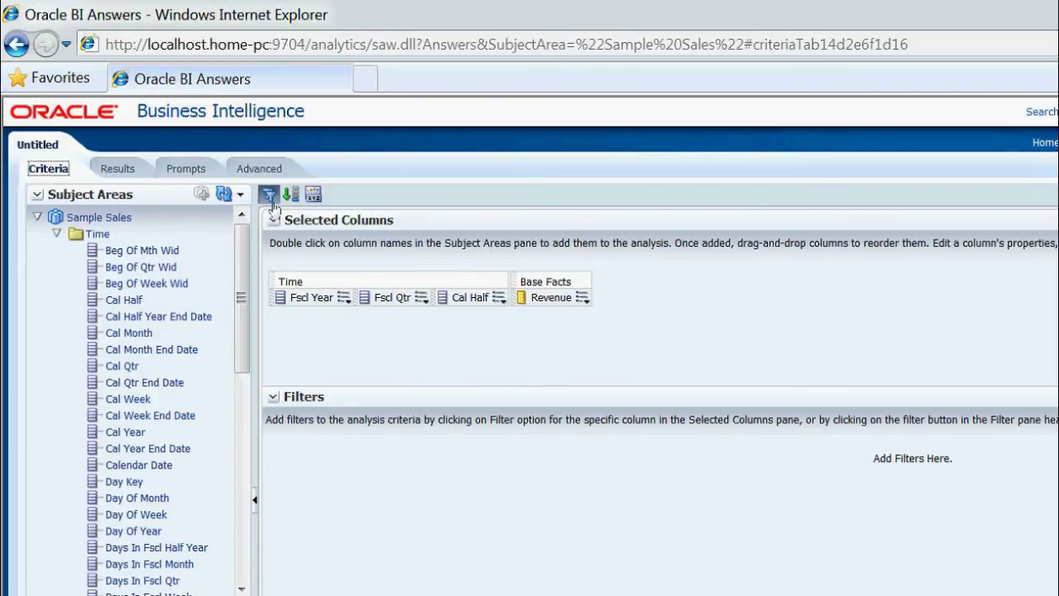
click(949, 274)
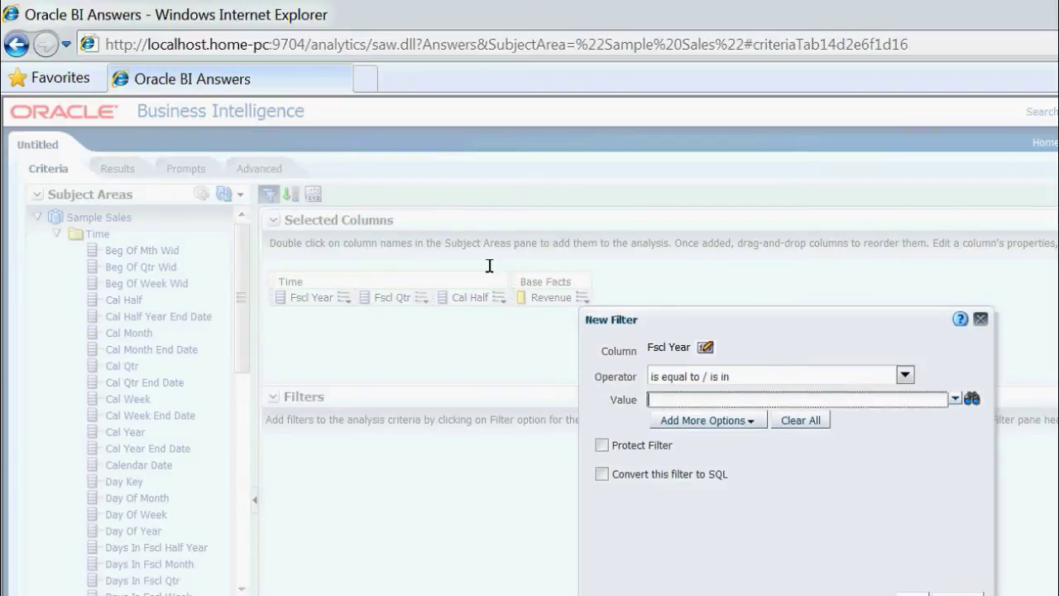
text(2016)
key(Return)
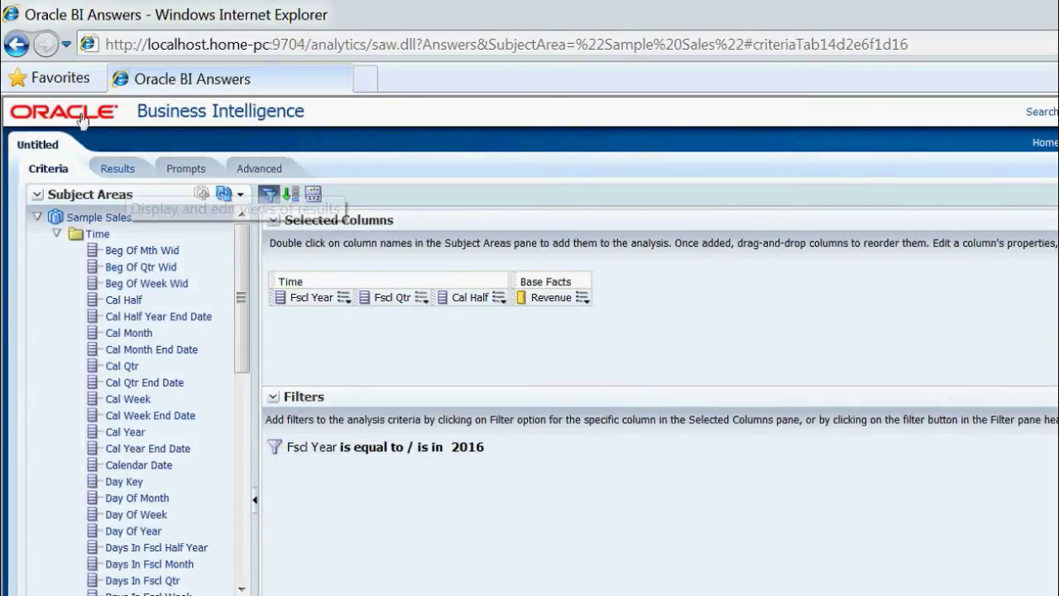
click(117, 168)
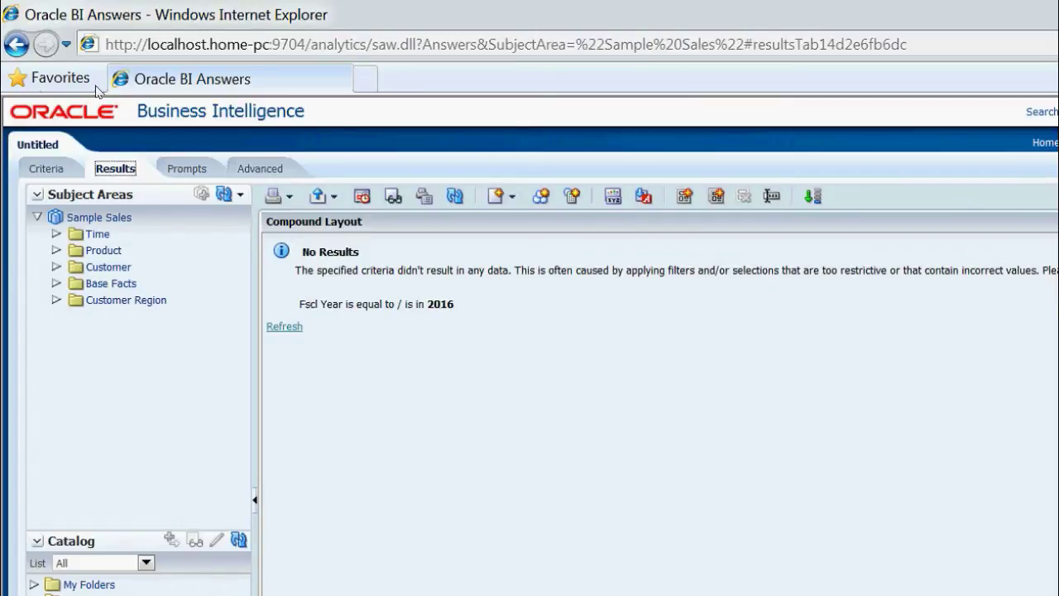
Step: Confirm the 2016 results show No Results, then bring up the Analysis Properties dialog
click(46, 168)
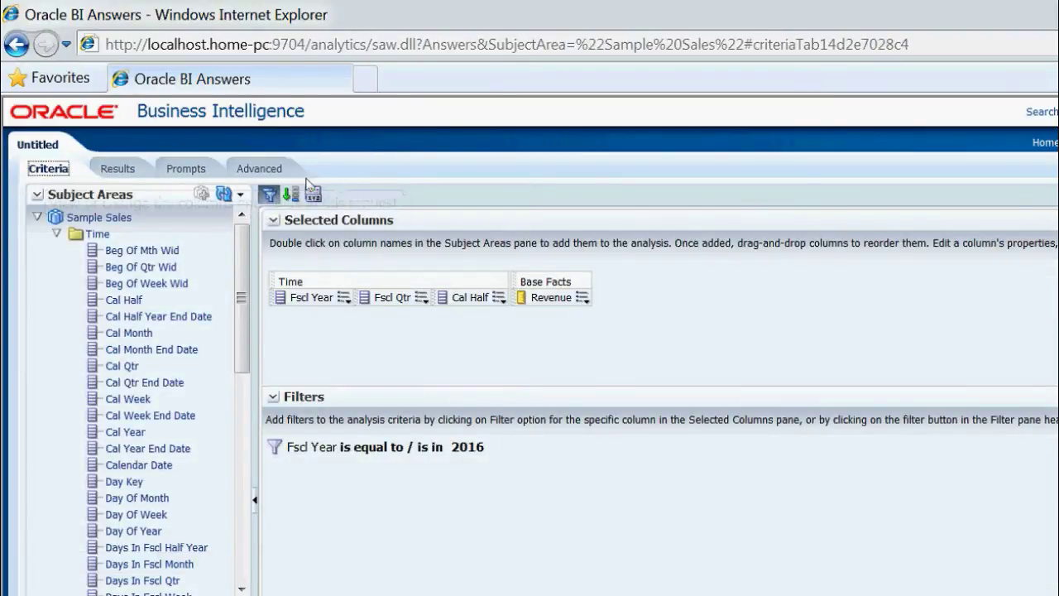
key(Tab)
key(Return)
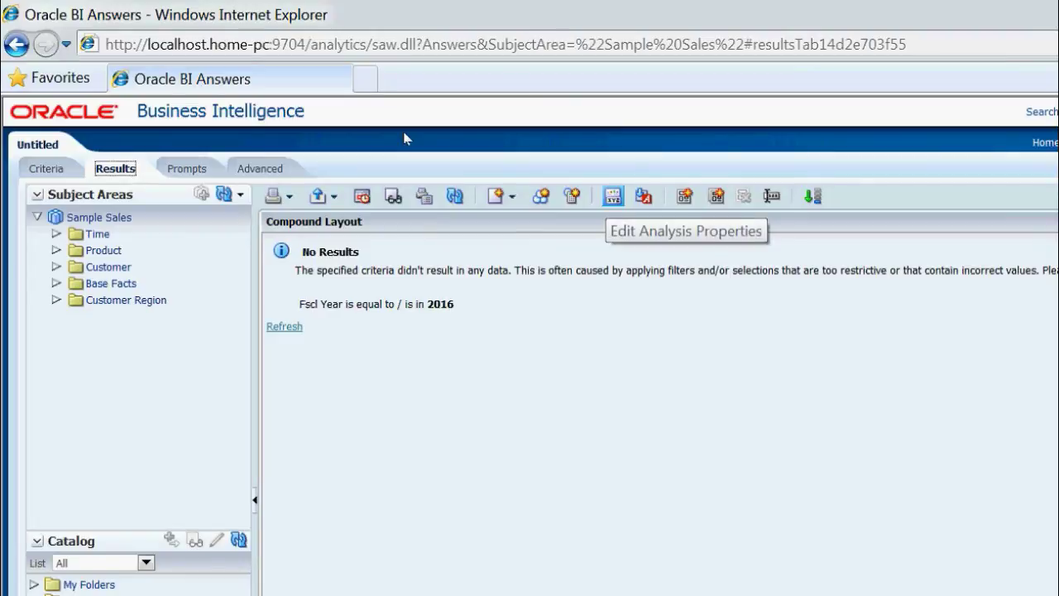
key(Return)
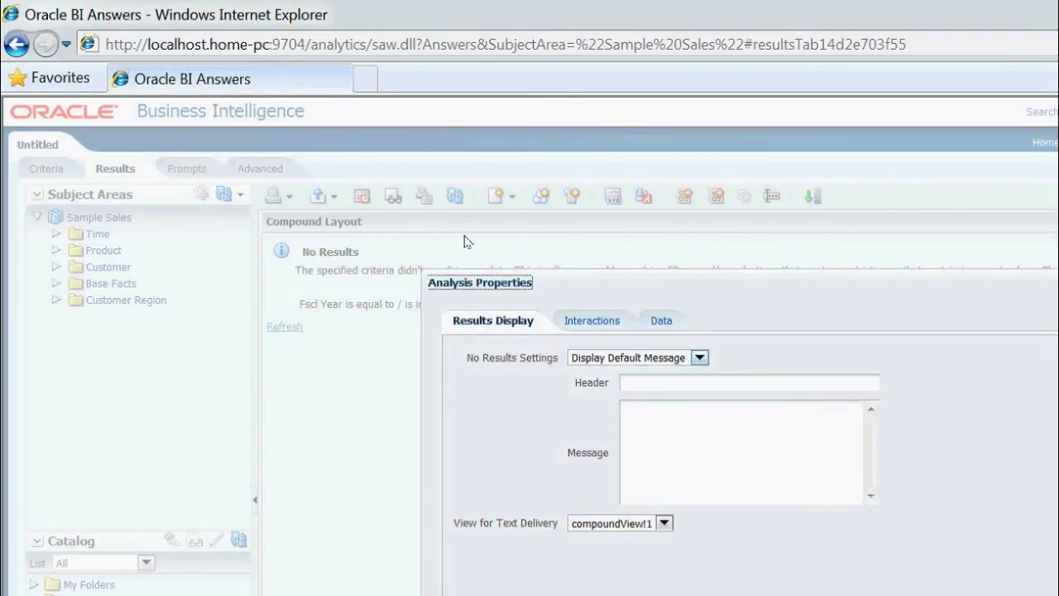
Step: Set No Results Settings to Display Custom Message and enter the header 'No Result Found'
key(Tab)
key(alt+Down)
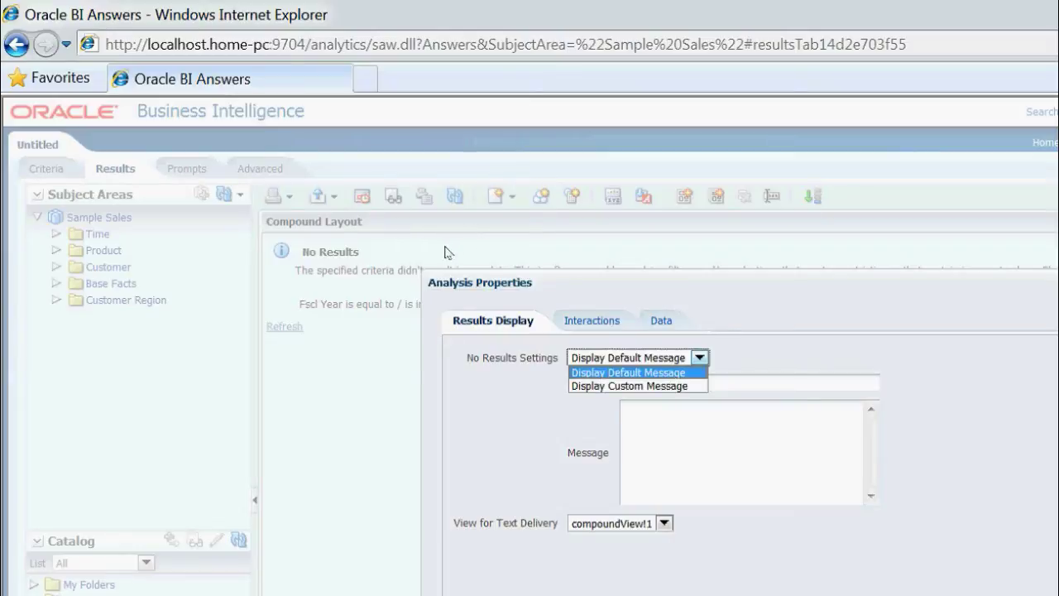
key(Down)
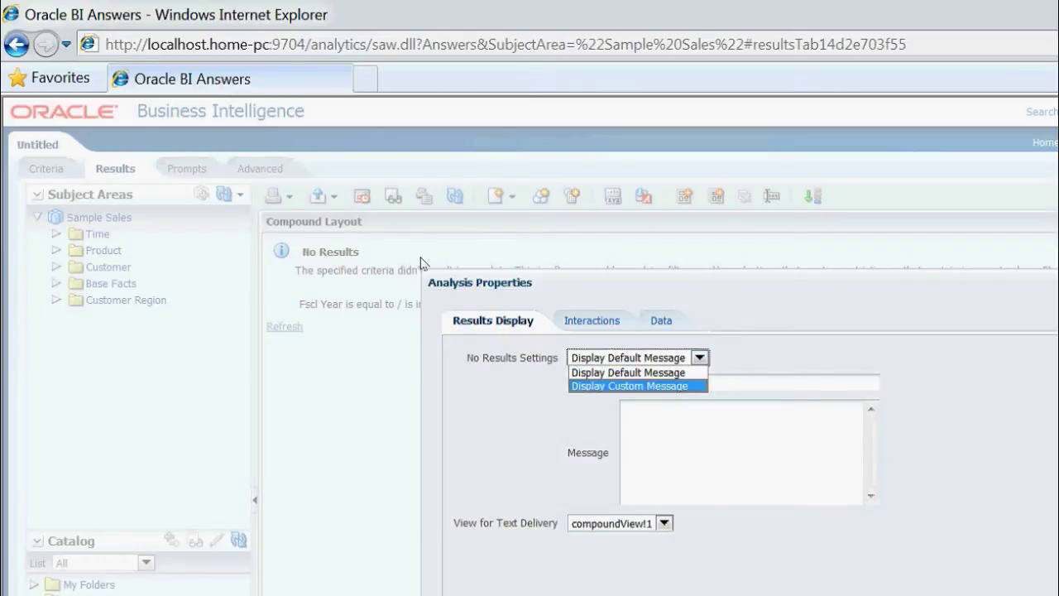
key(Return)
key(Tab)
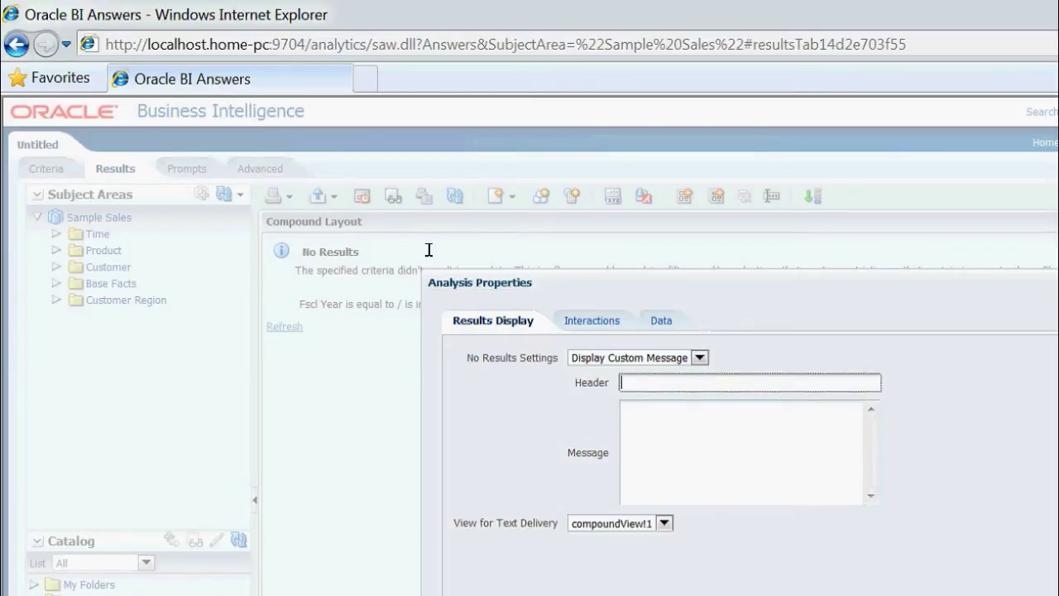
text(No Result Found FOr )
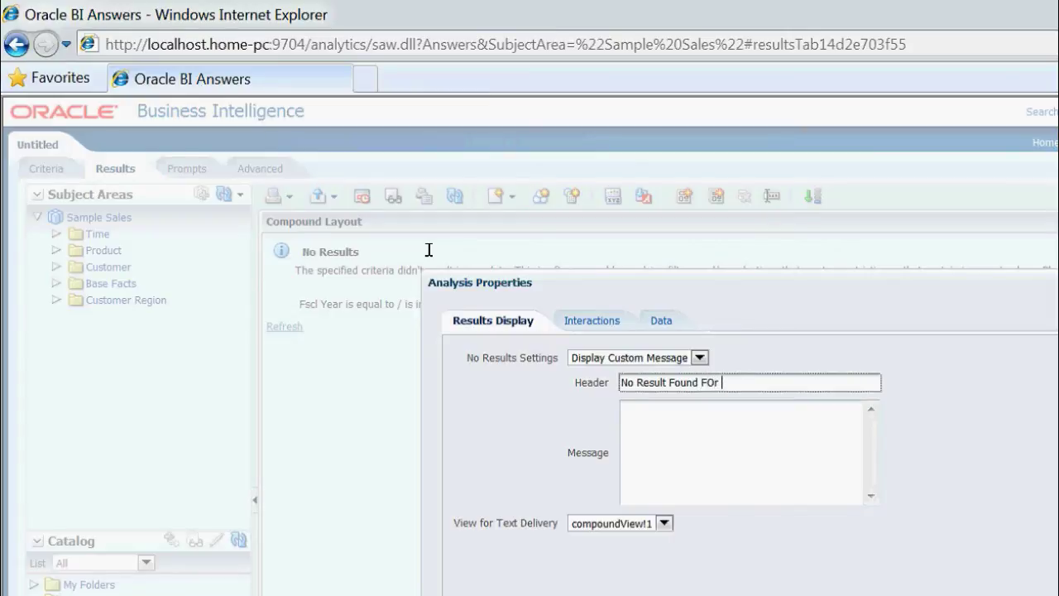
text(your)
key(BackSpace)
key(BackSpace)
key(BackSpace)
key(BackSpace)
key(BackSpace)
key(BackSpace)
key(BackSpace)
key(BackSpace)
key(BackSpace)
Step: Save the message 'No results for your selected or applied filters', then add Cal Month to the criteria
key(Tab)
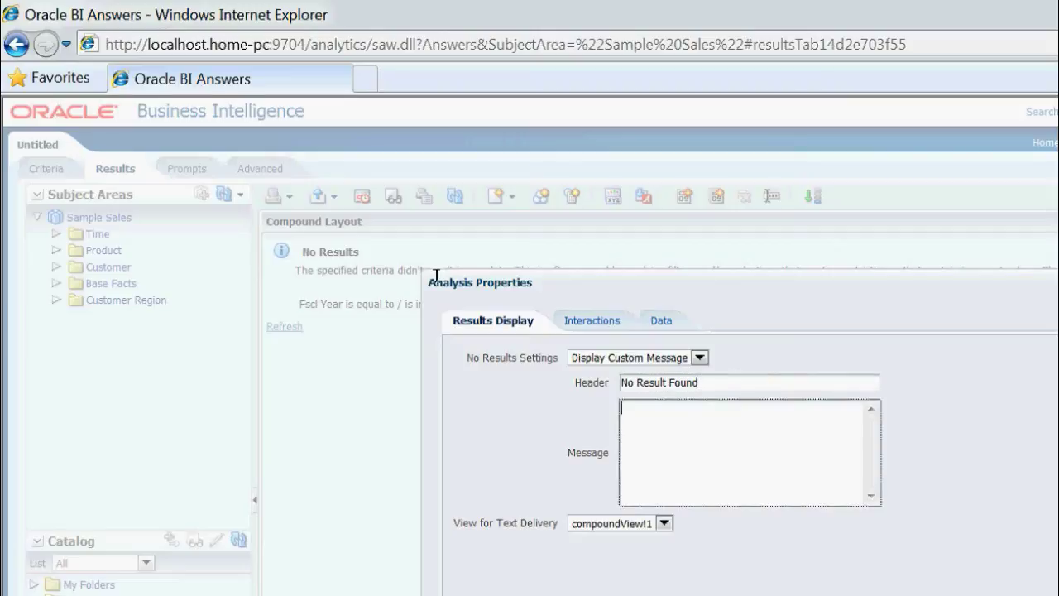
text(No results for your select)
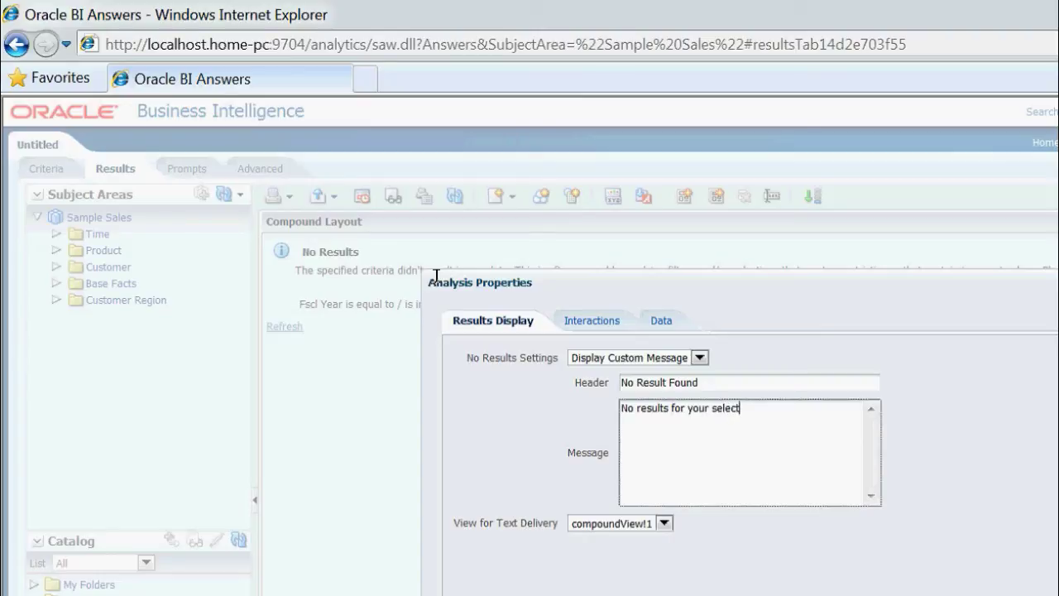
text(ed or applied filters)
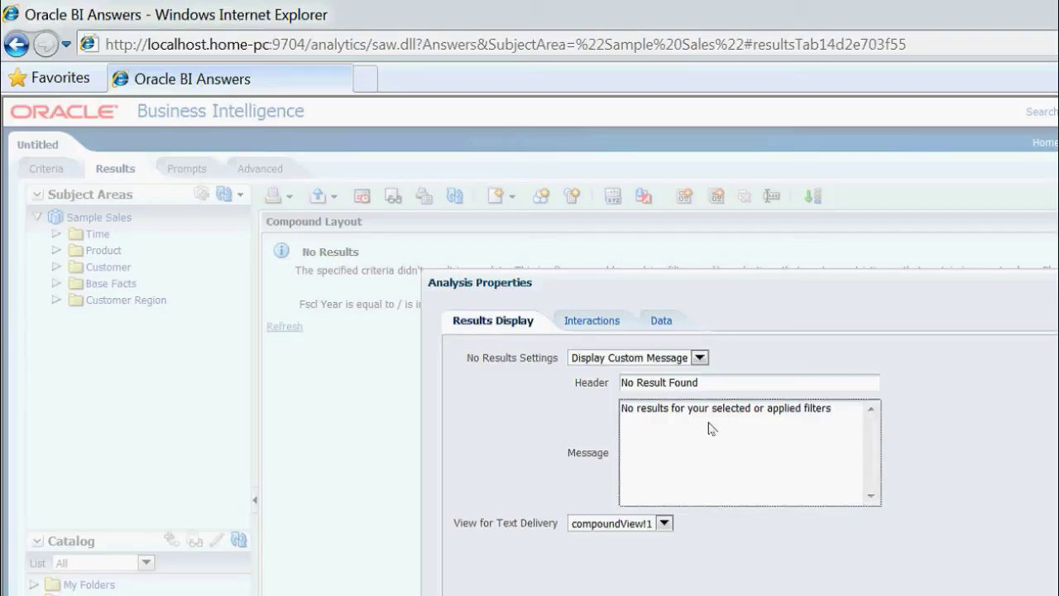
key(Return)
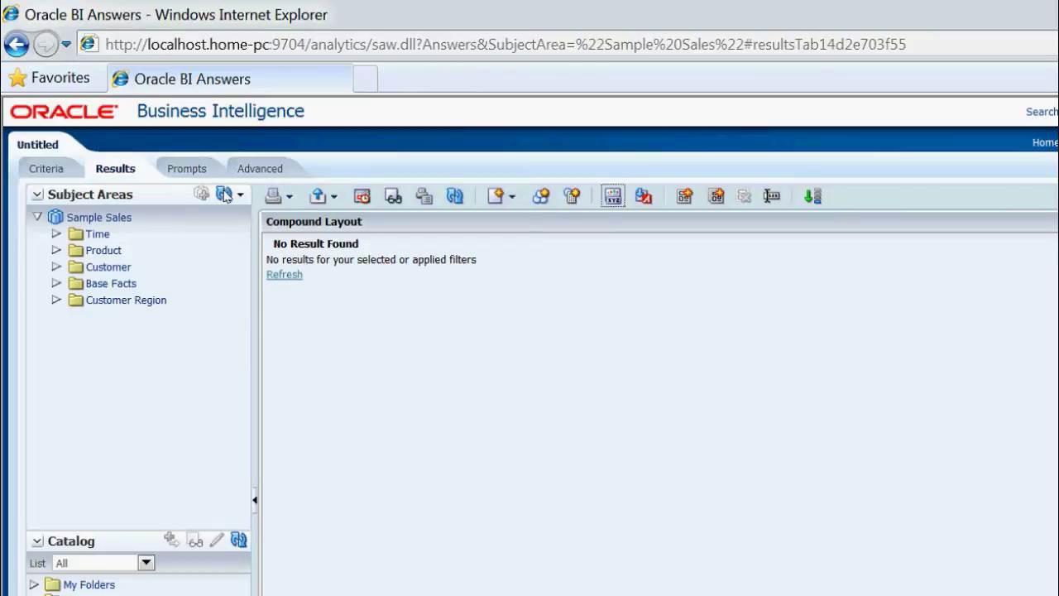
click(46, 168)
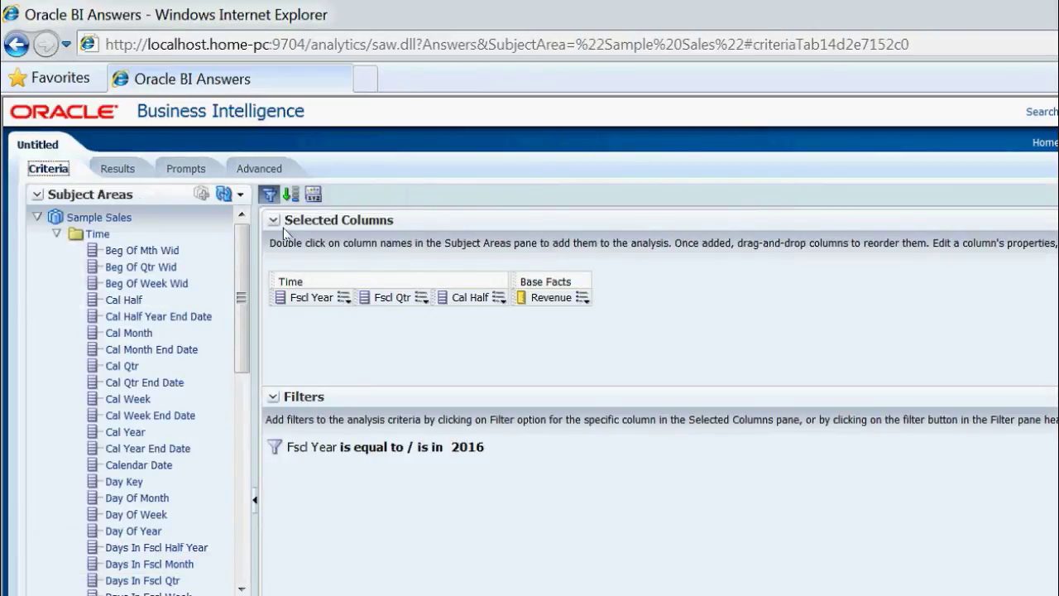
click(77, 225)
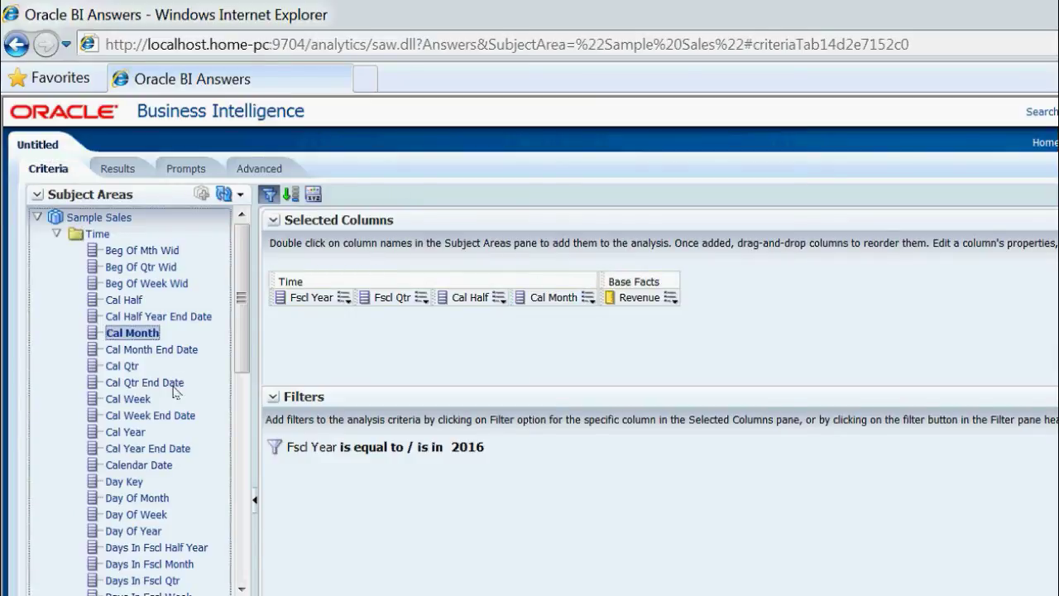
Step: Add Units after Revenue and preview the results, which remain blank with the custom message
scroll(162, 397, down, 10)
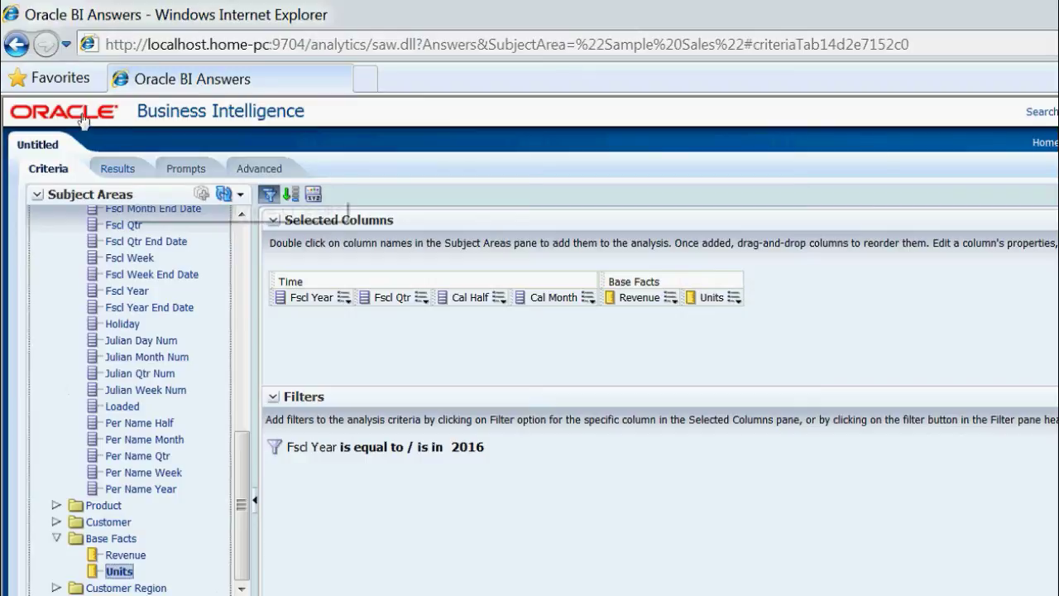
key(Return)
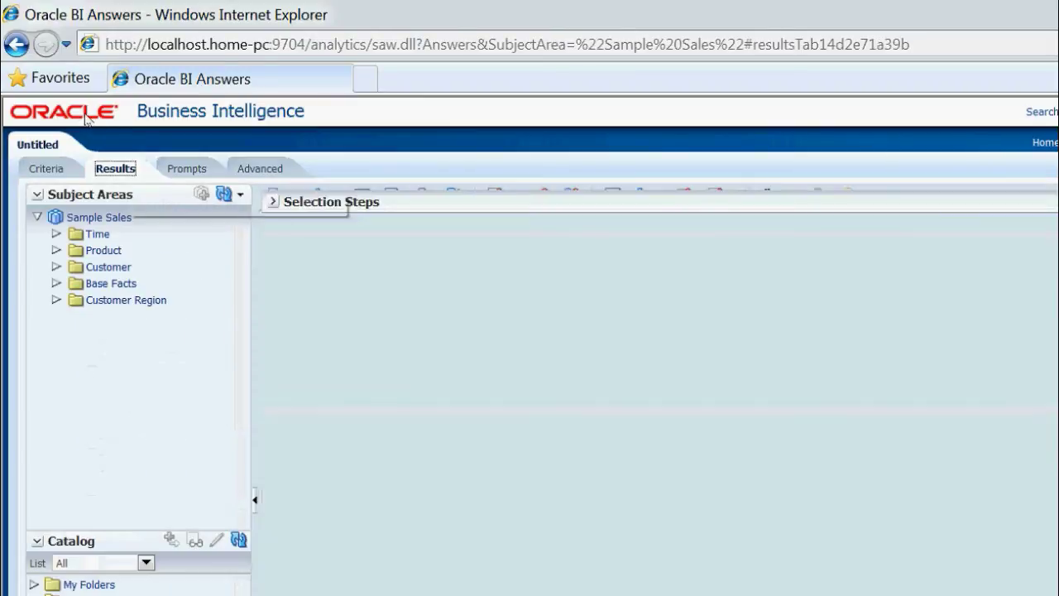